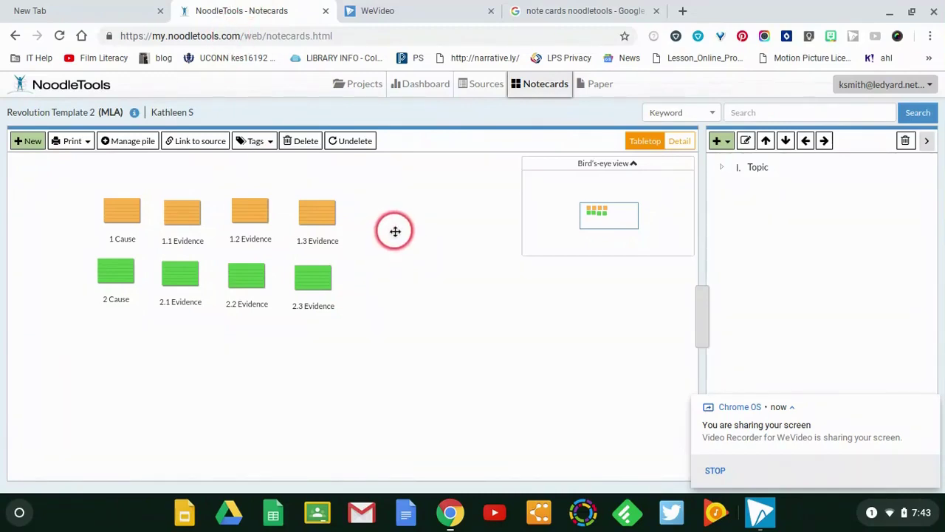
click(320, 213)
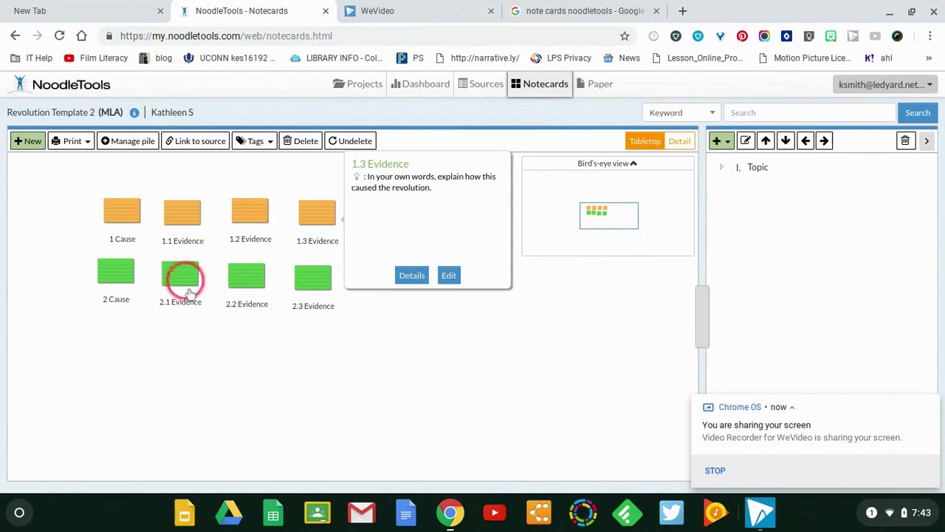
click(246, 325)
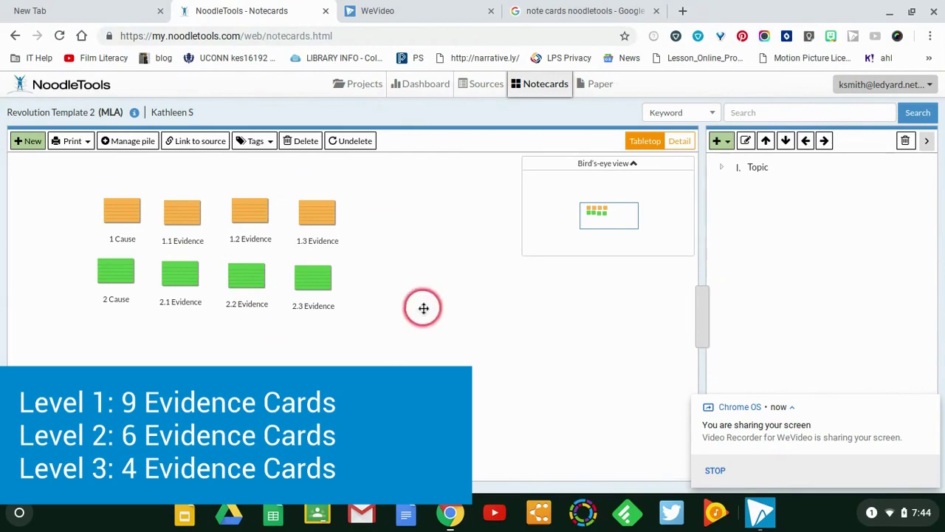
click(123, 195)
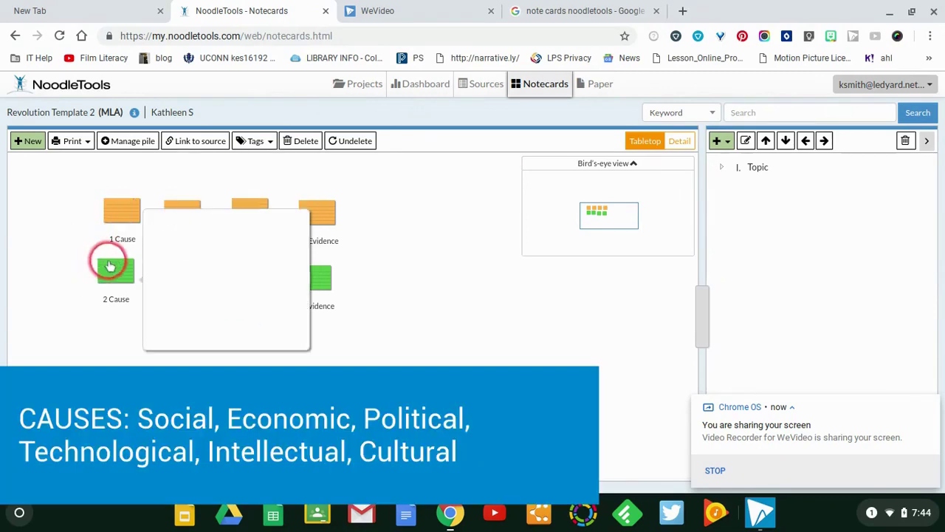
Step: Rename the orange "1 Cause" notecard on the tabletop as Economic
click(114, 241)
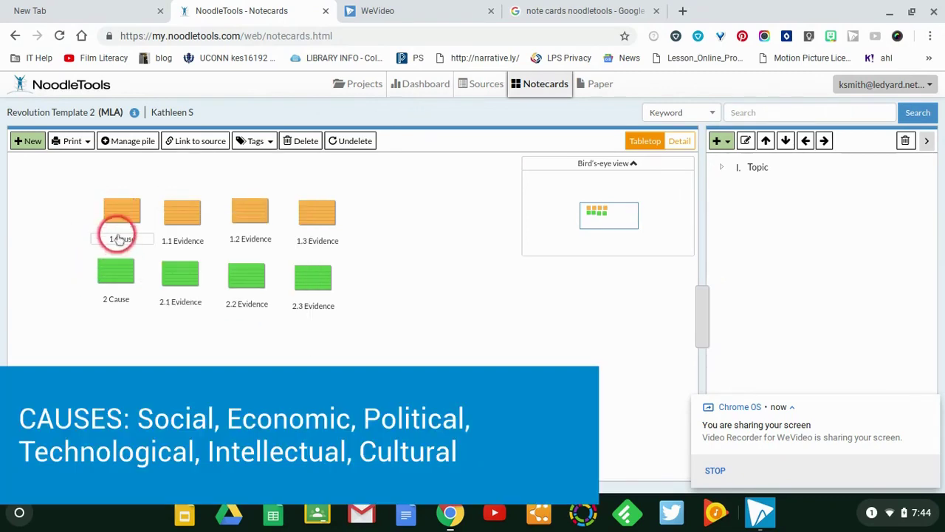
click(122, 239)
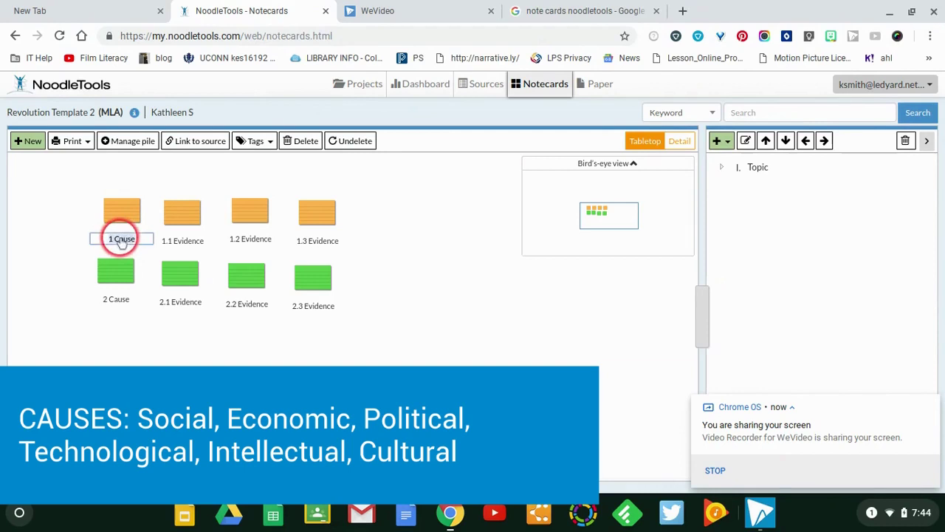
text(Economic)
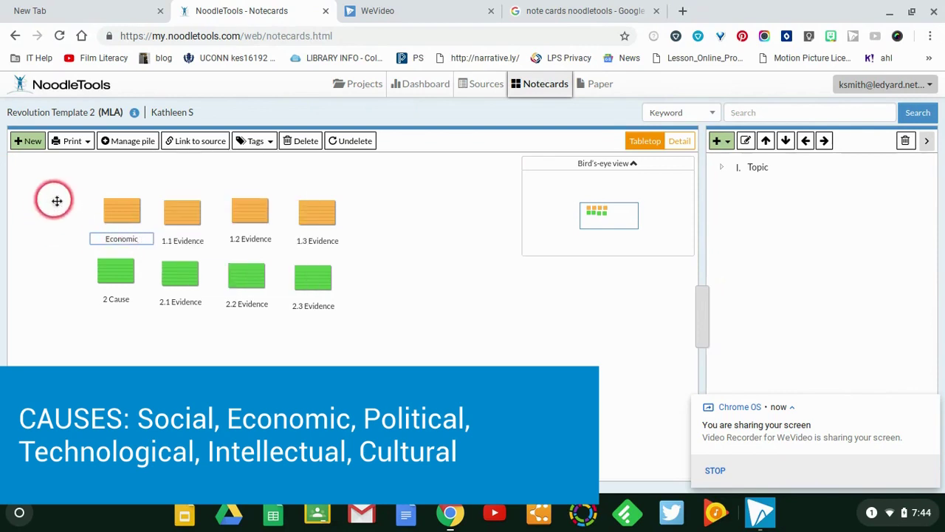
click(111, 209)
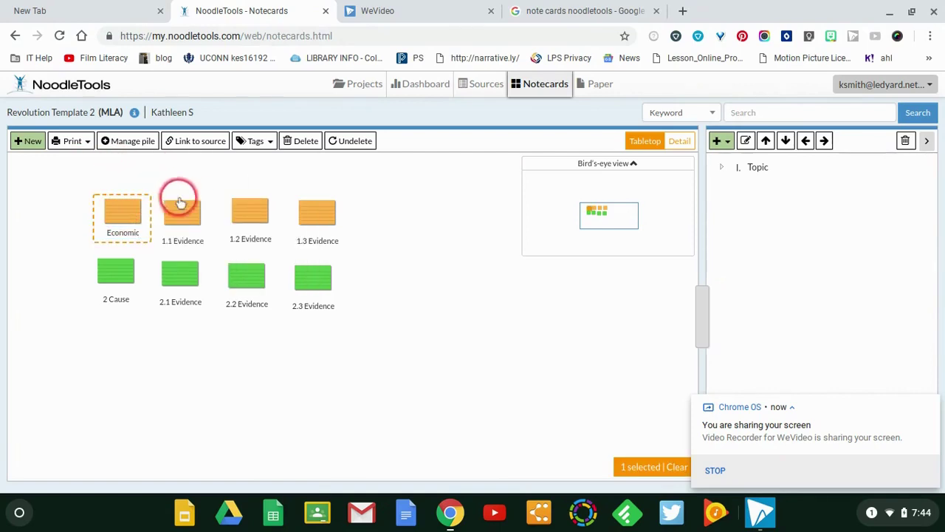
Step: Open the Economic notecard, review the instruction in its direct quotation, and save and close the card
mouse_move(184, 214)
mouse_move(250, 213)
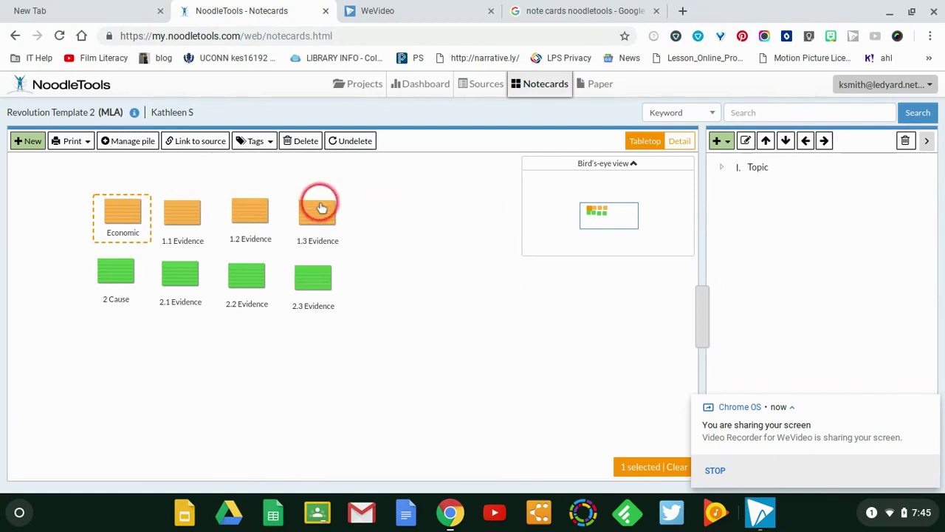
mouse_move(115, 218)
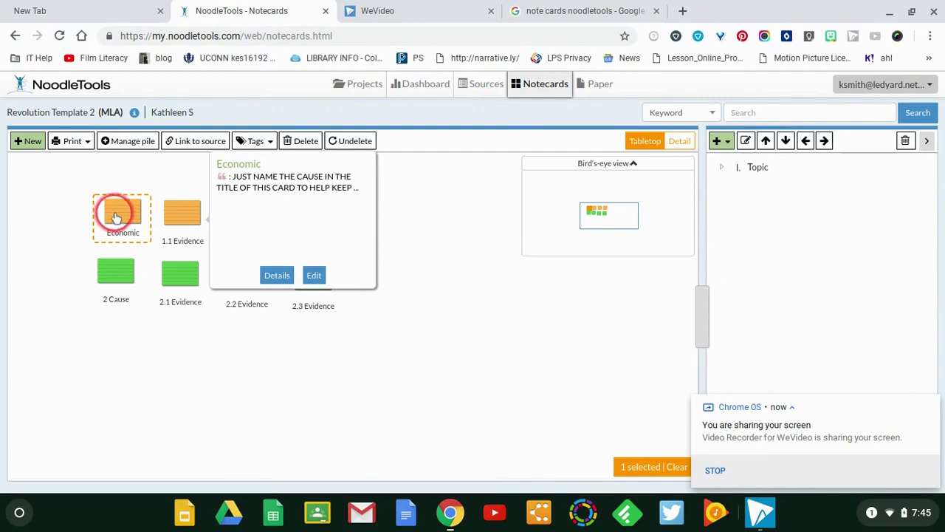
double_click(117, 215)
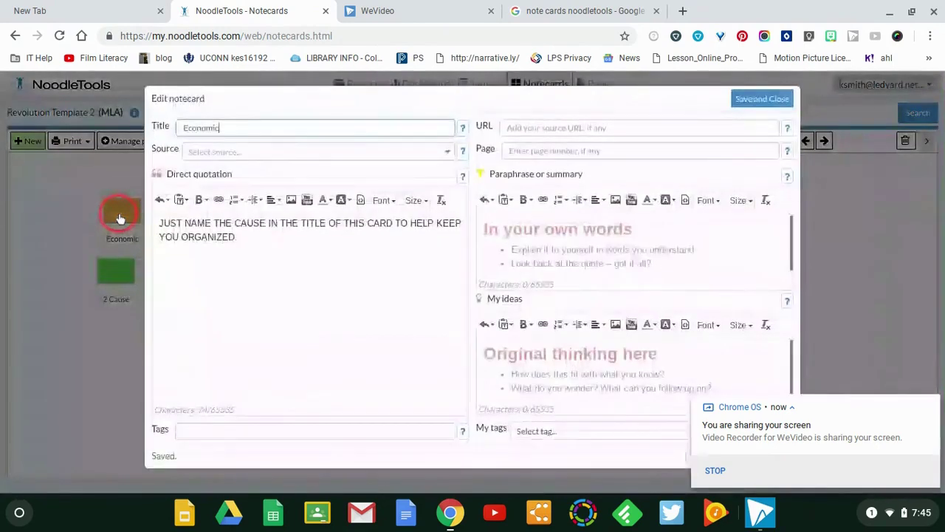
click(247, 247)
drag(244, 237, 159, 219)
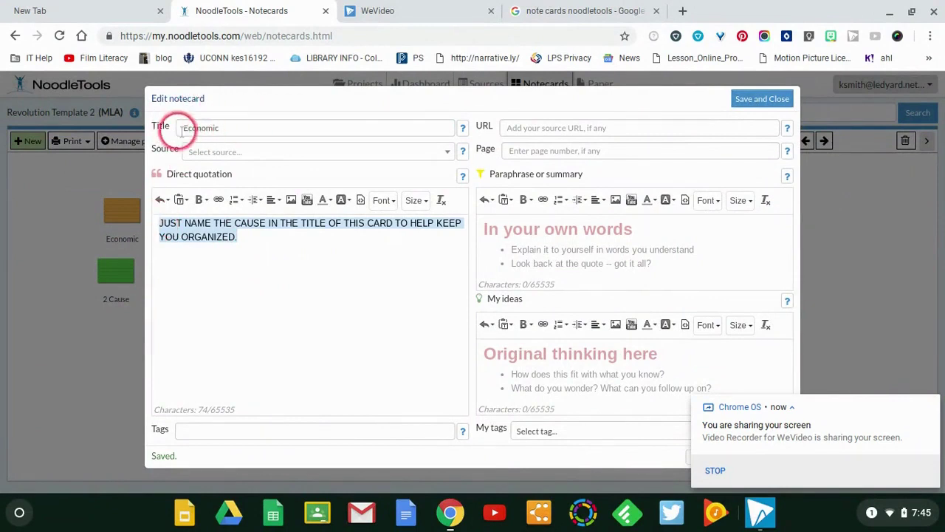
click(767, 100)
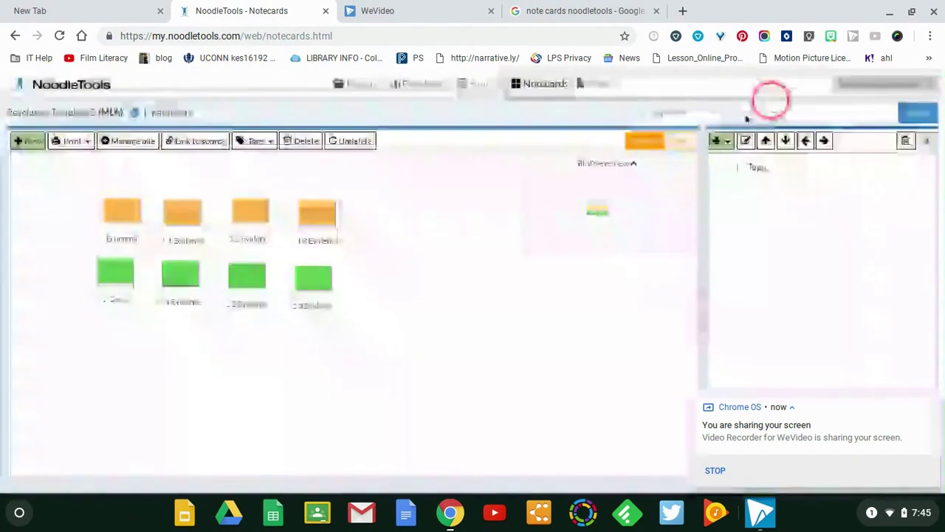
Step: Retitle the "1.1 Evidence" notecard as Taxes and select the UXL Encyclopedia "American Revolution" article as its source
mouse_move(313, 266)
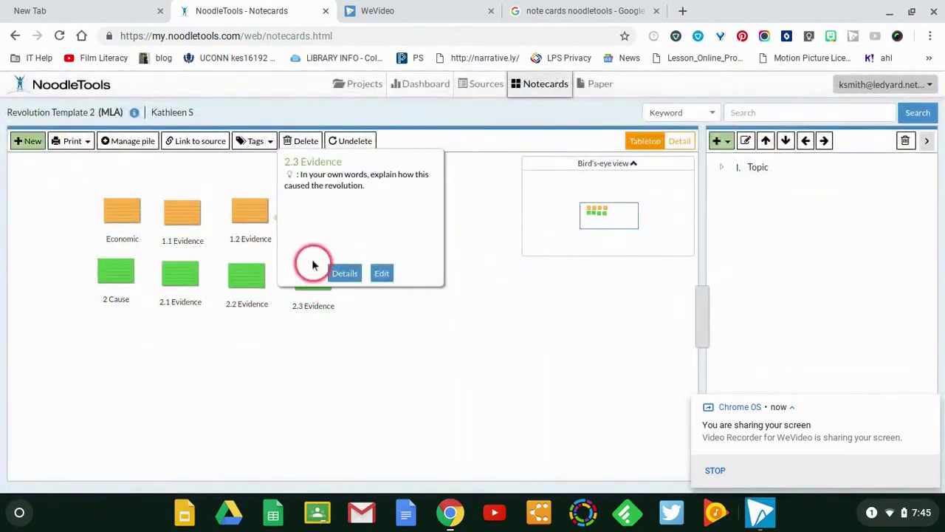
mouse_move(268, 296)
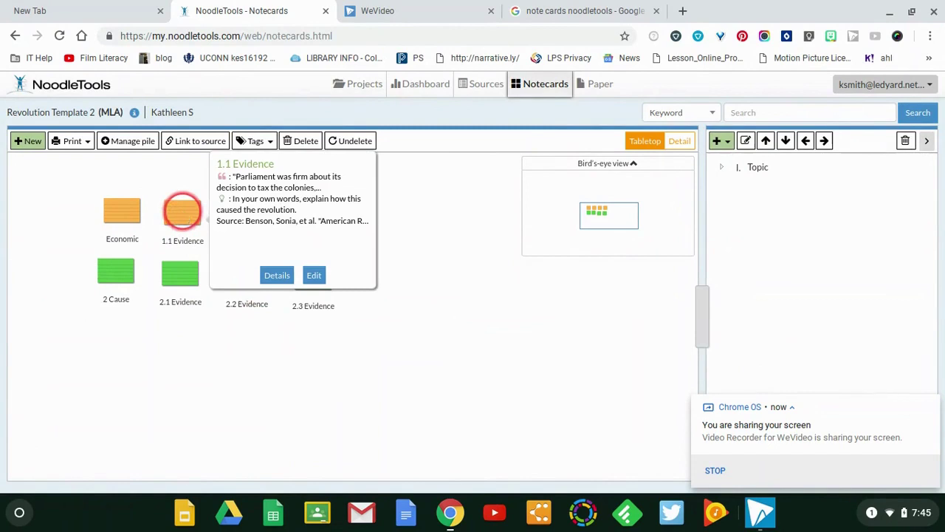
double_click(178, 212)
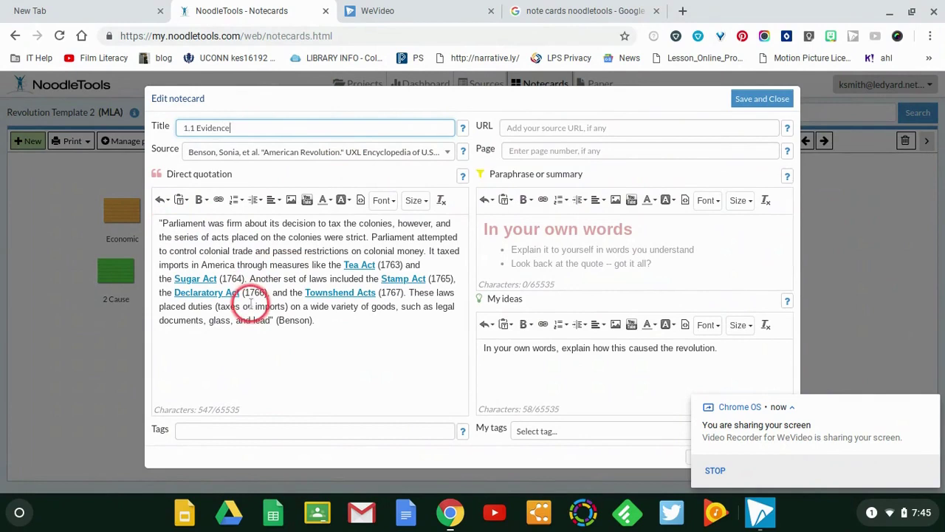
drag(228, 127, 174, 128)
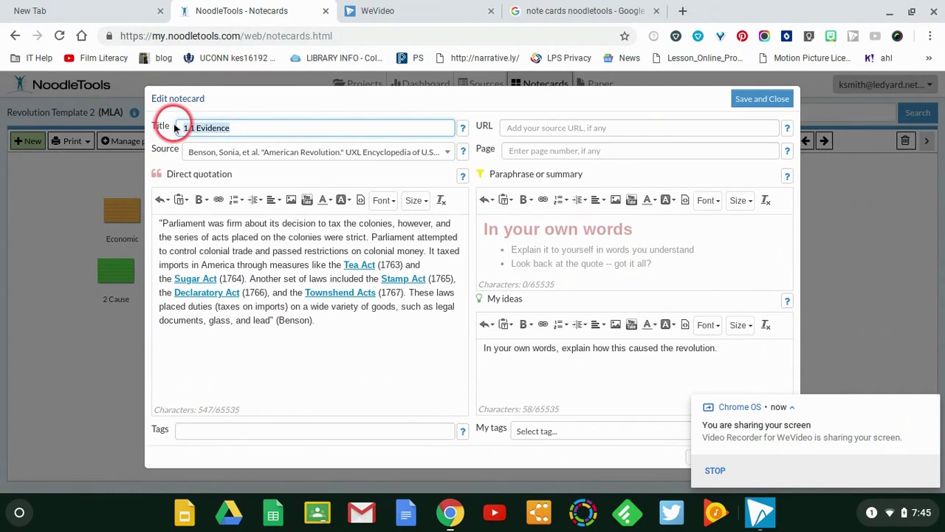
text(Ex)
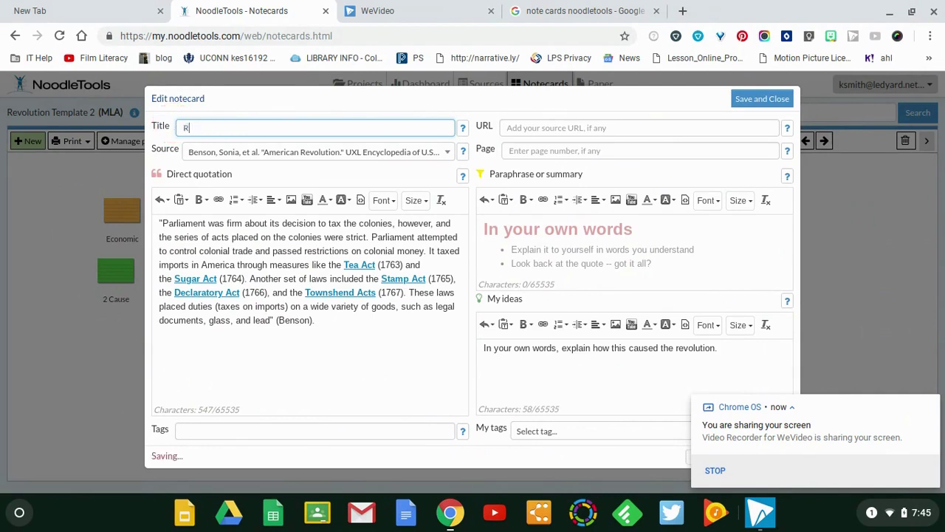
key(BackSpace)
key(BackSpace)
text(Taxes)
click(201, 155)
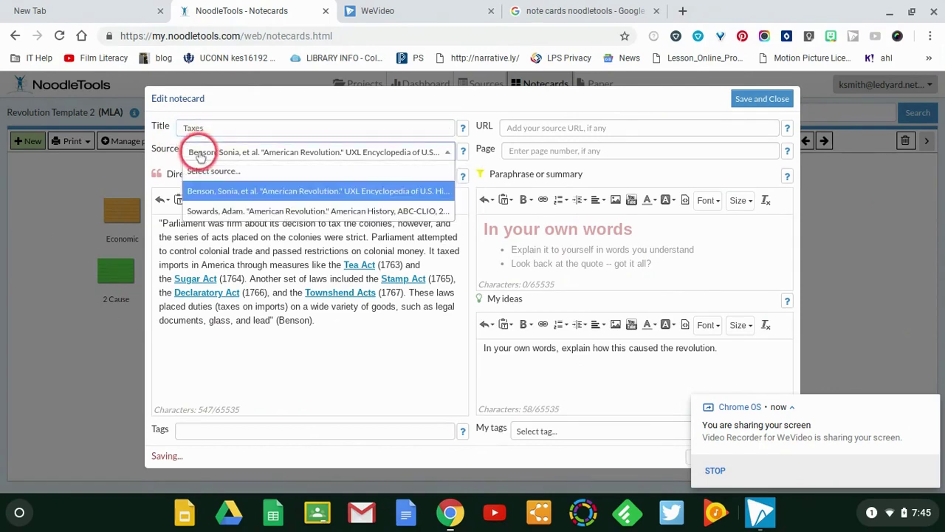
click(206, 189)
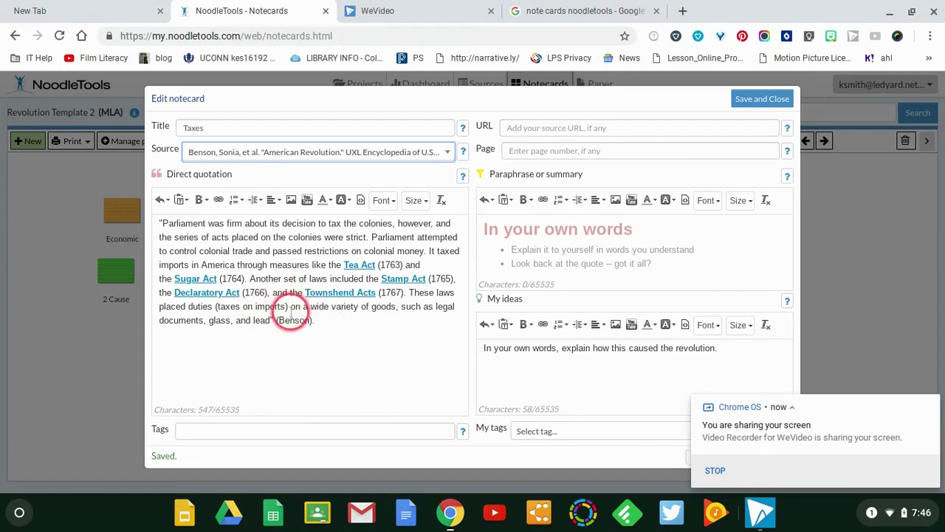
Step: Write a paraphrase saying the Tea Act and Sugar Act were British taxes colonists did not want to pay, with the author's parenthetical citation
click(500, 232)
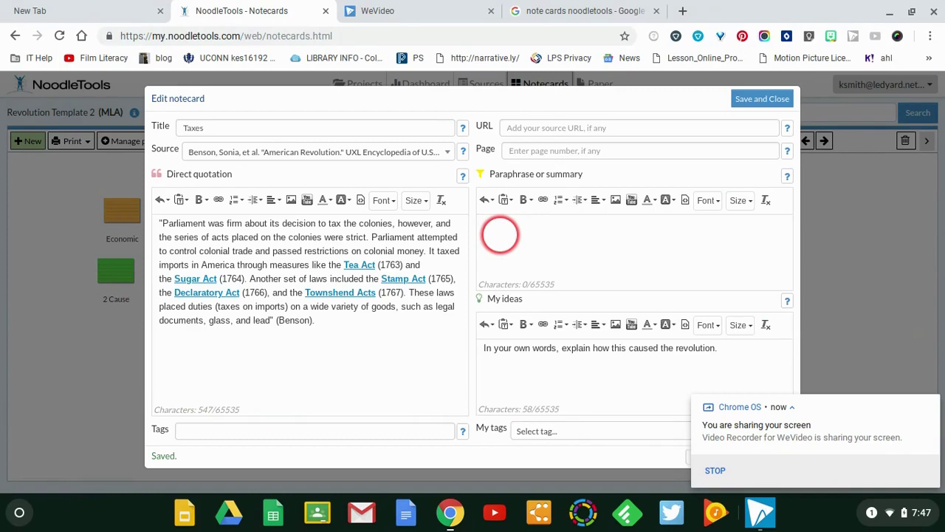
text(The Tea Act and Sugar Act were taxes that the British government charged the colonists. The colonists did not want to pay these taxes)
key(BackSpace)
text(s (Besn)
key(BackSpace)
text(son)
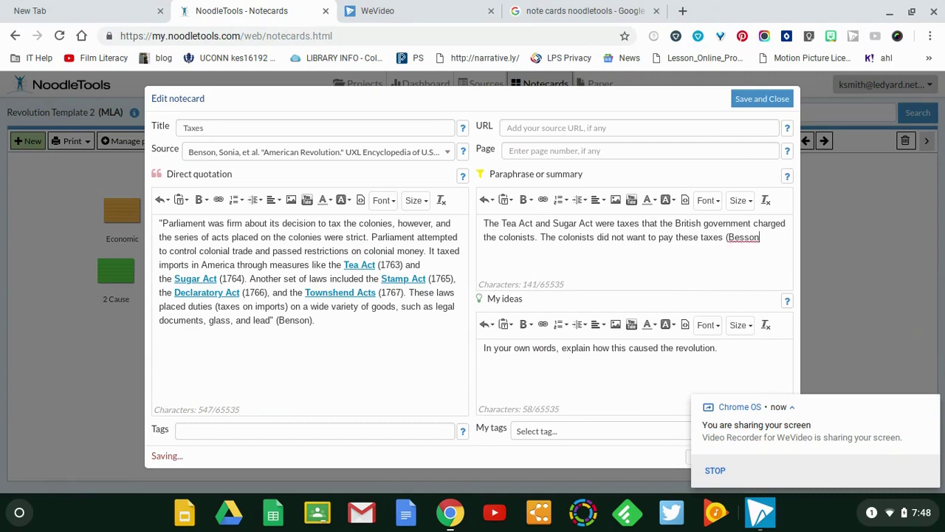
text(.))
key(BackSpace)
key(BackSpace)
text().)
click(747, 237)
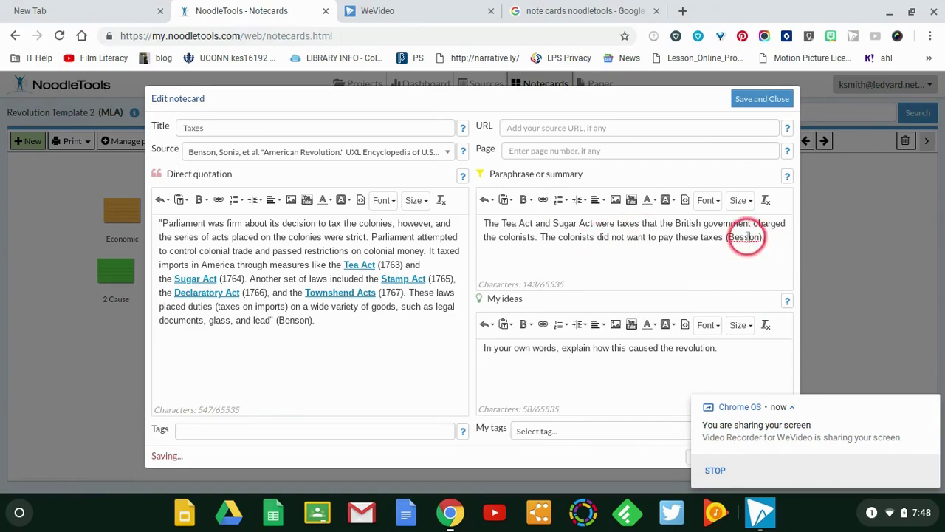
key(BackSpace)
text(n)
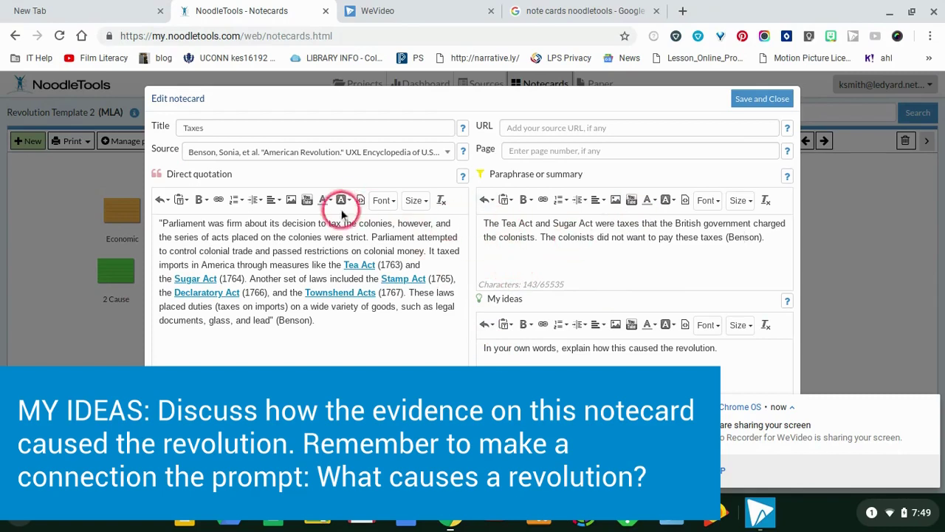
click(526, 368)
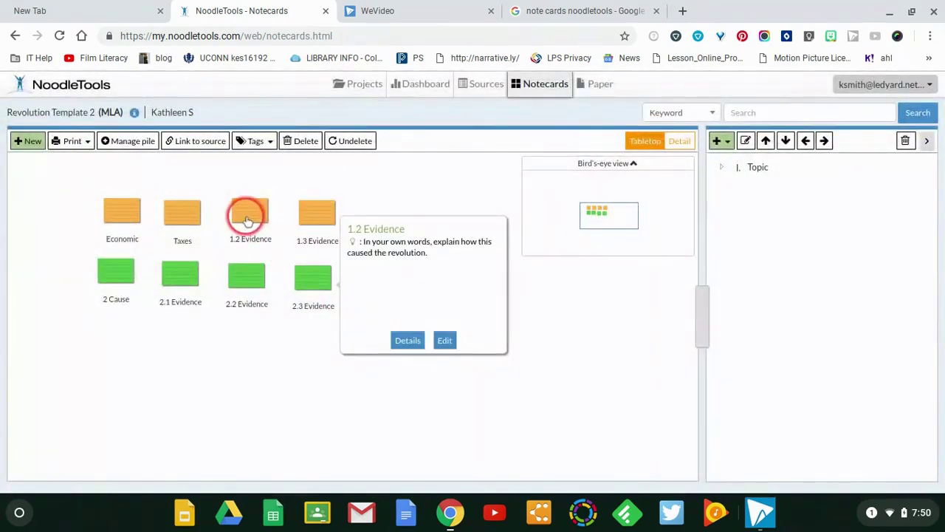
Step: Open the "1.2 Evidence" notecard, view its available sources, and save and close the card
double_click(249, 218)
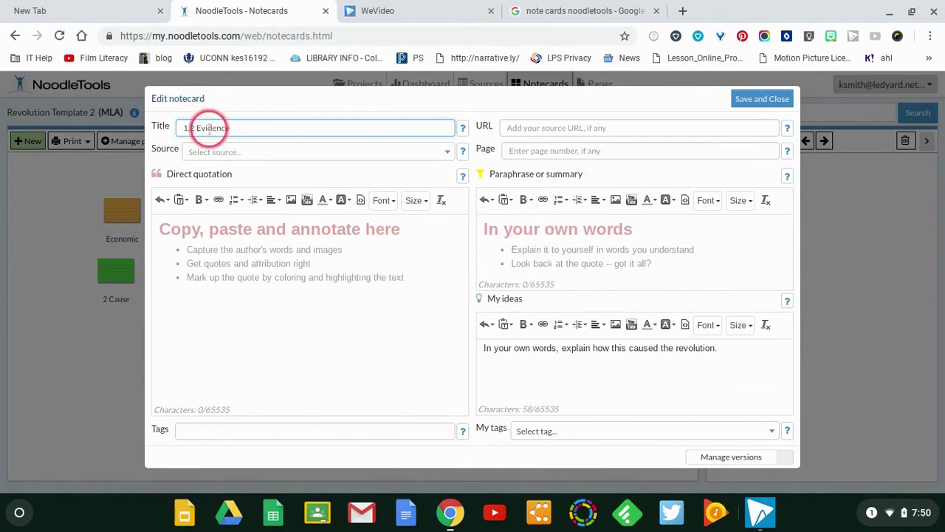
click(214, 152)
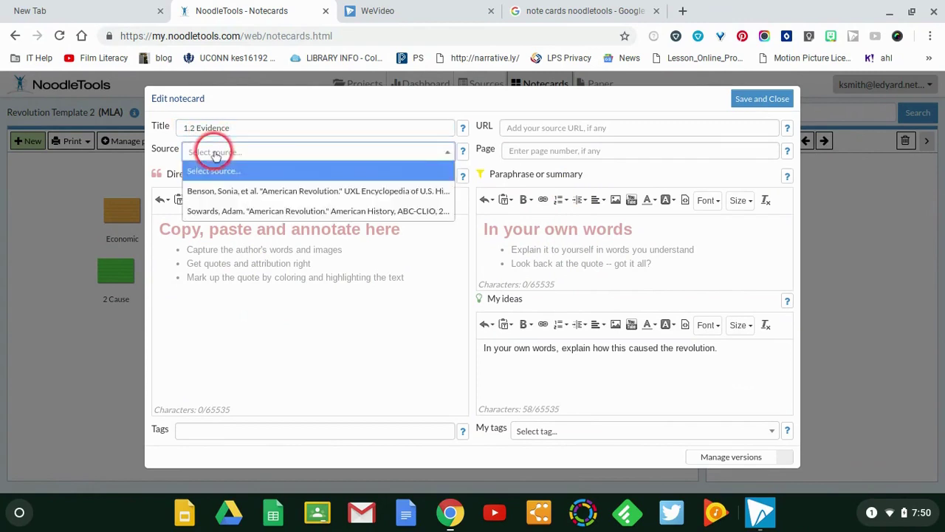
click(214, 152)
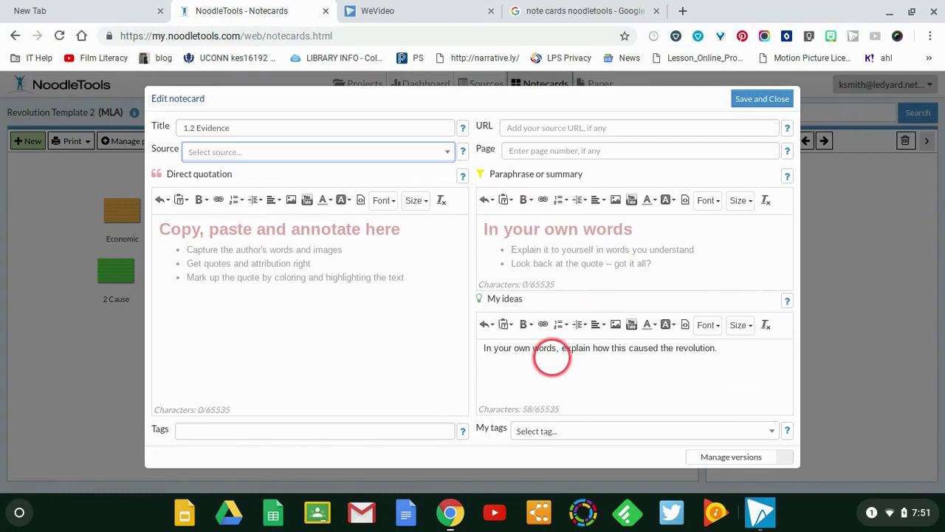
click(768, 98)
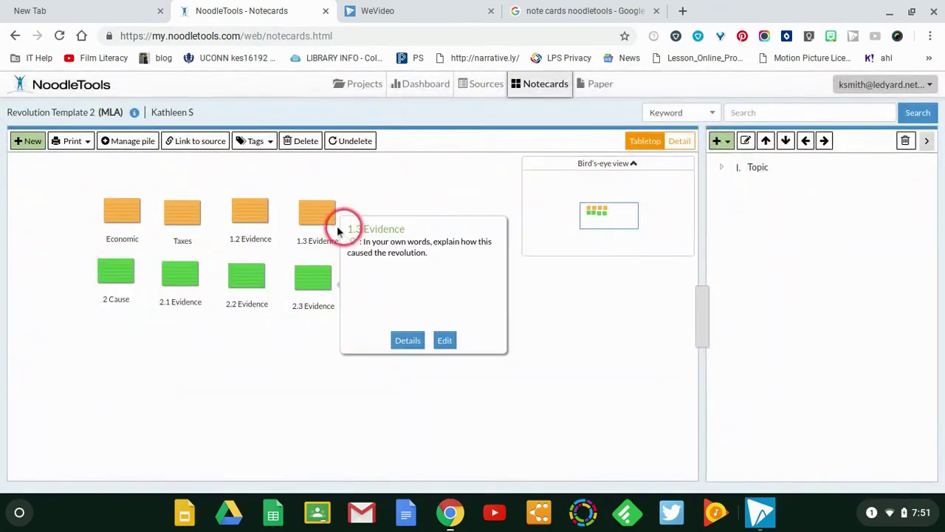
mouse_move(122, 221)
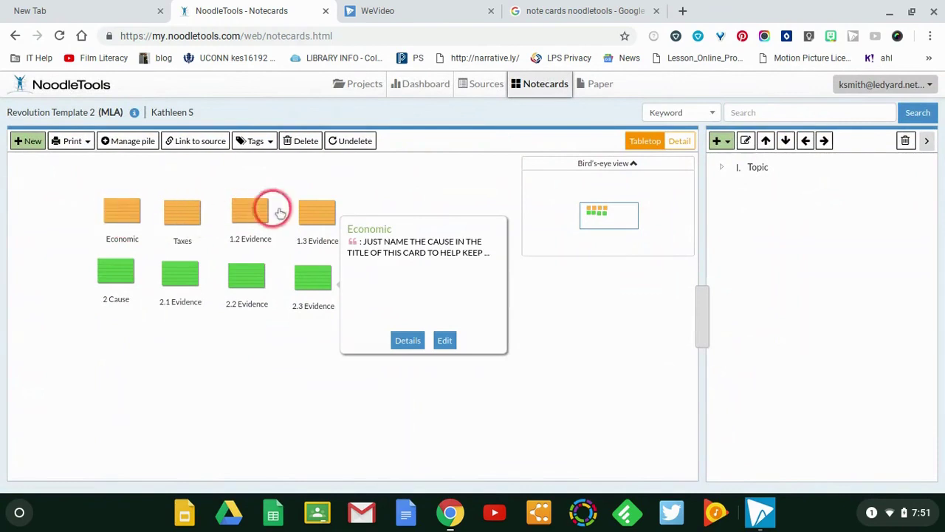
mouse_move(332, 203)
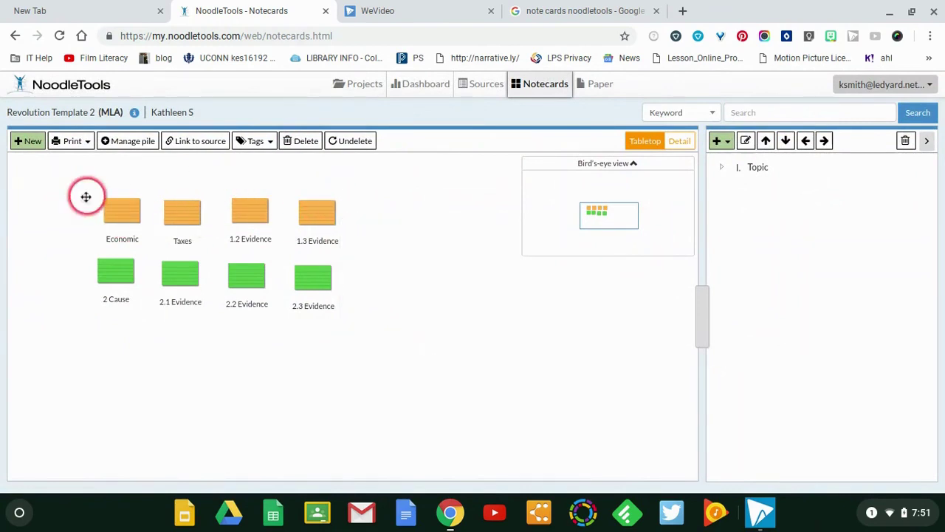